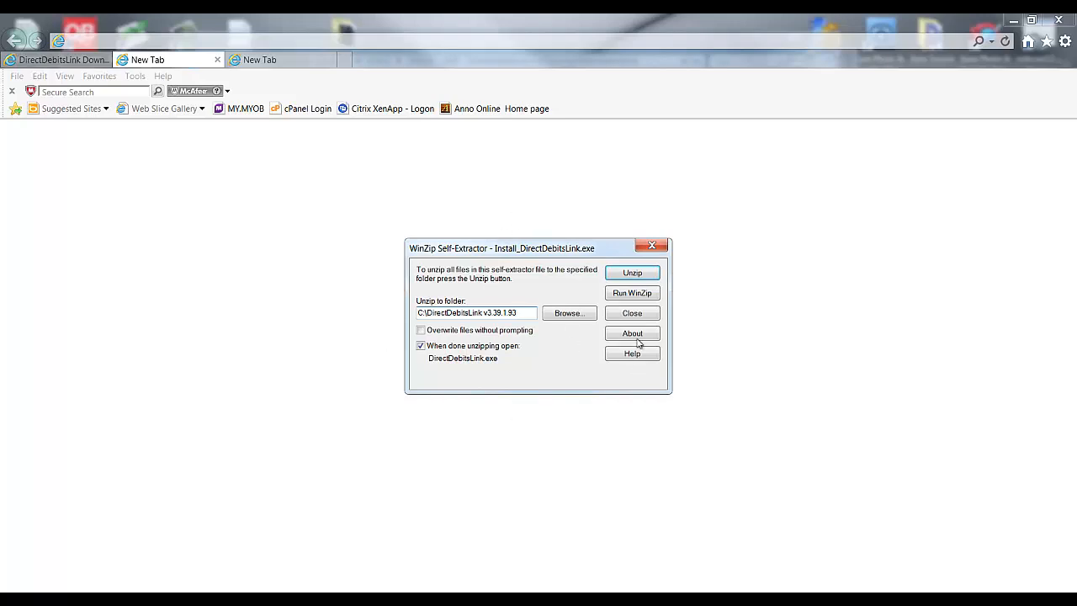
Step: Unzip all 245 DirectDebitsLink files and acknowledge the success message
{"action": "left_click", "coordinate": [630, 272]}
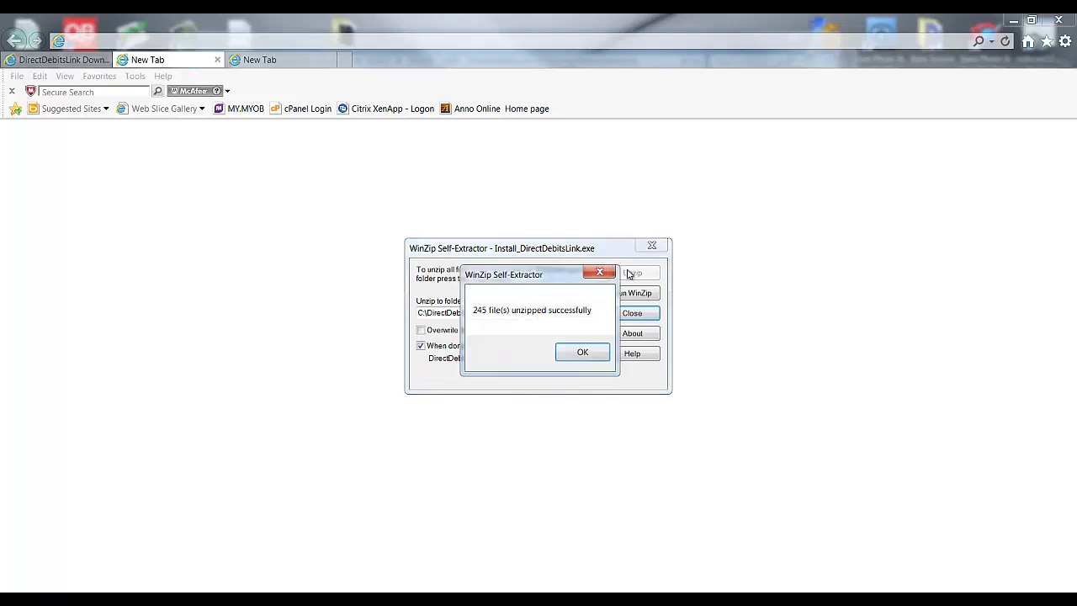
{"action": "left_click", "coordinate": [581, 353]}
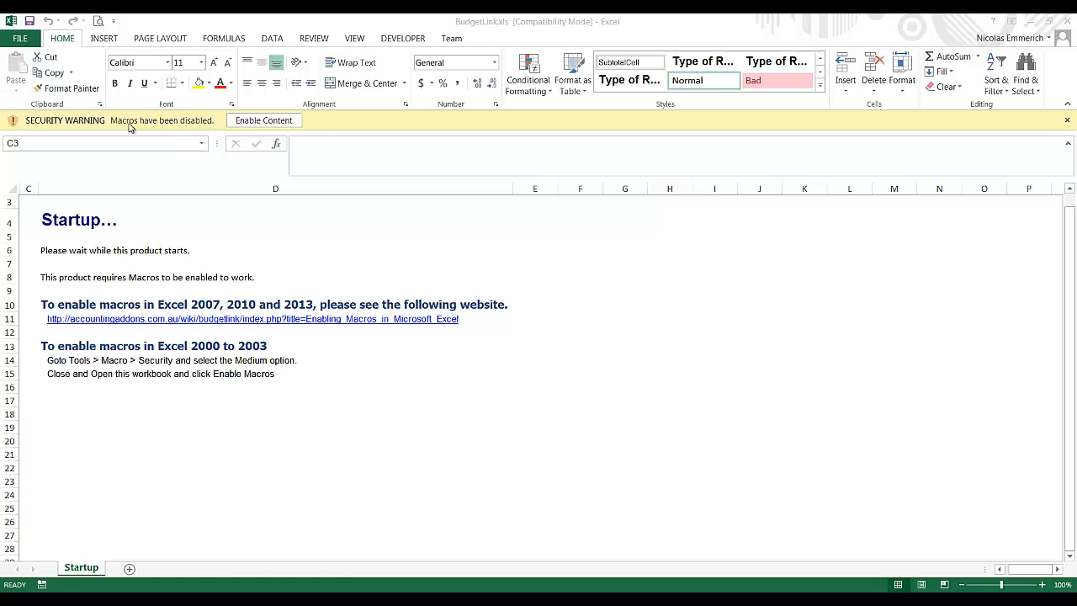
Step: Enable macros in BudgetLink.xls and accept the DirectDebitsLink desktop shortcut
{"action": "left_click", "coordinate": [273, 123]}
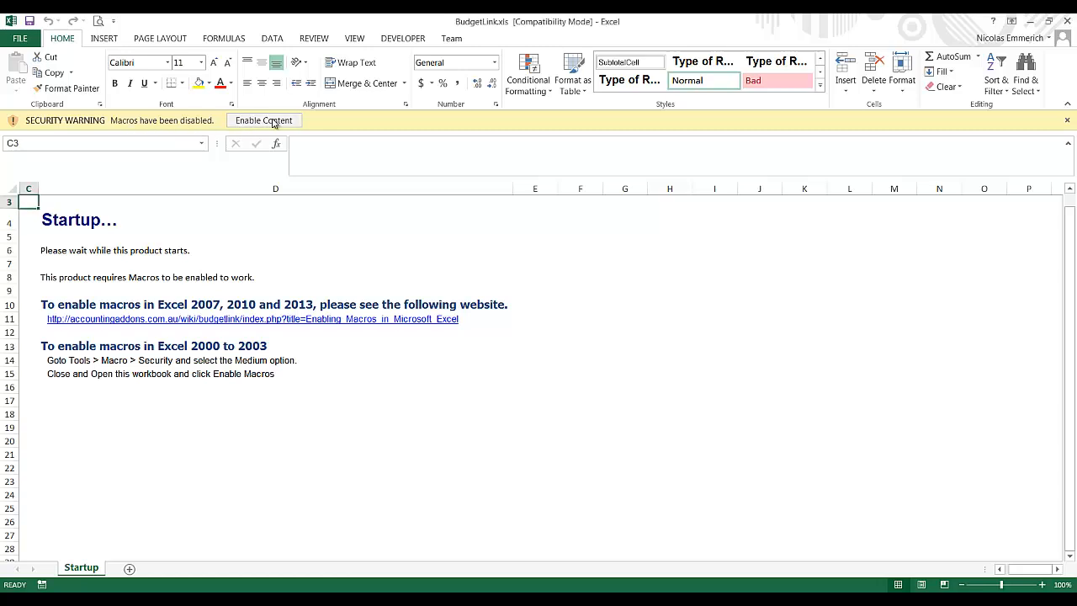
{"action": "left_click", "coordinate": [258, 123]}
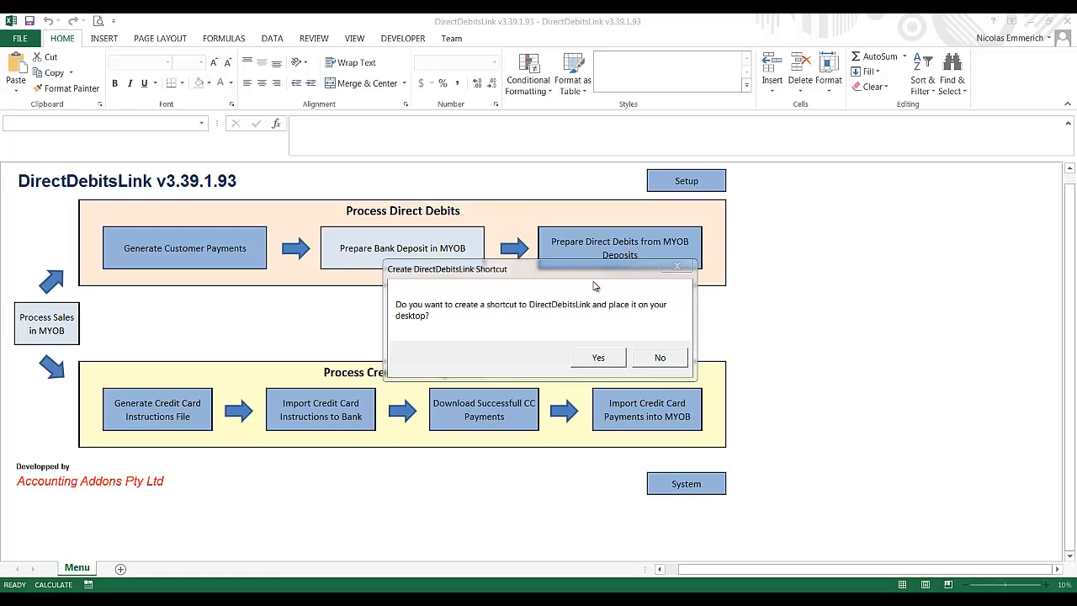
{"action": "left_click", "coordinate": [595, 358]}
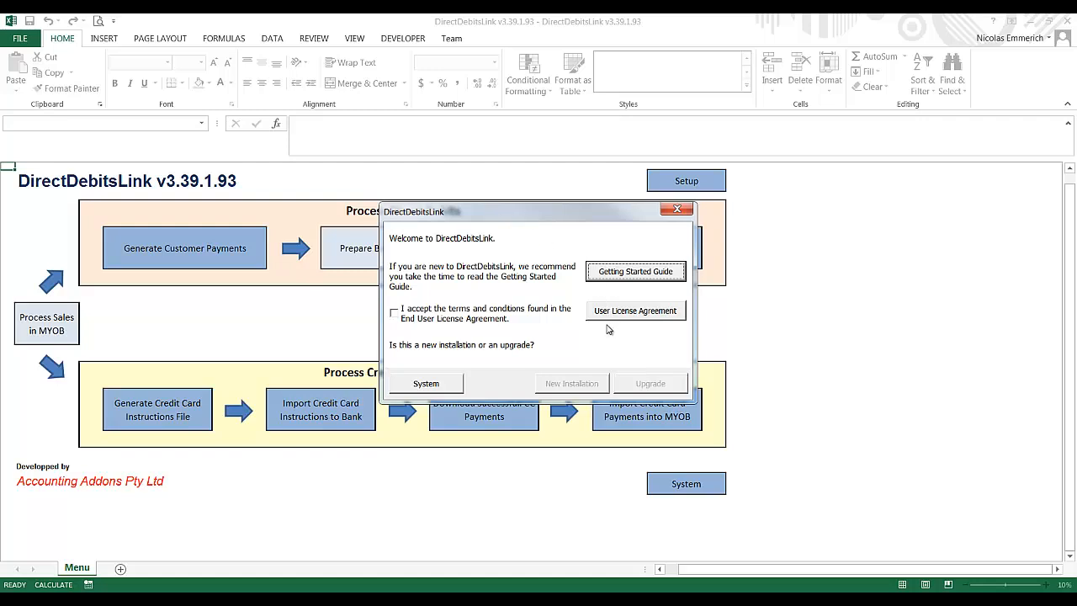
Step: Review and accept the user licence agreement, then choose New Installation
{"action": "left_click", "coordinate": [649, 314]}
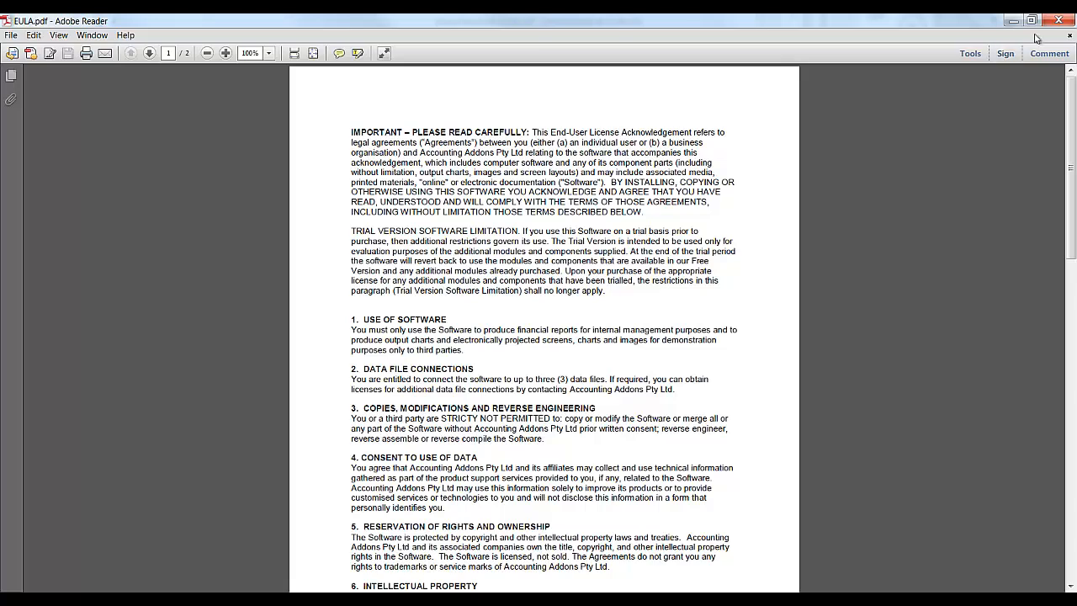
{"action": "left_click", "coordinate": [1058, 20]}
{"action": "left_click", "coordinate": [433, 315]}
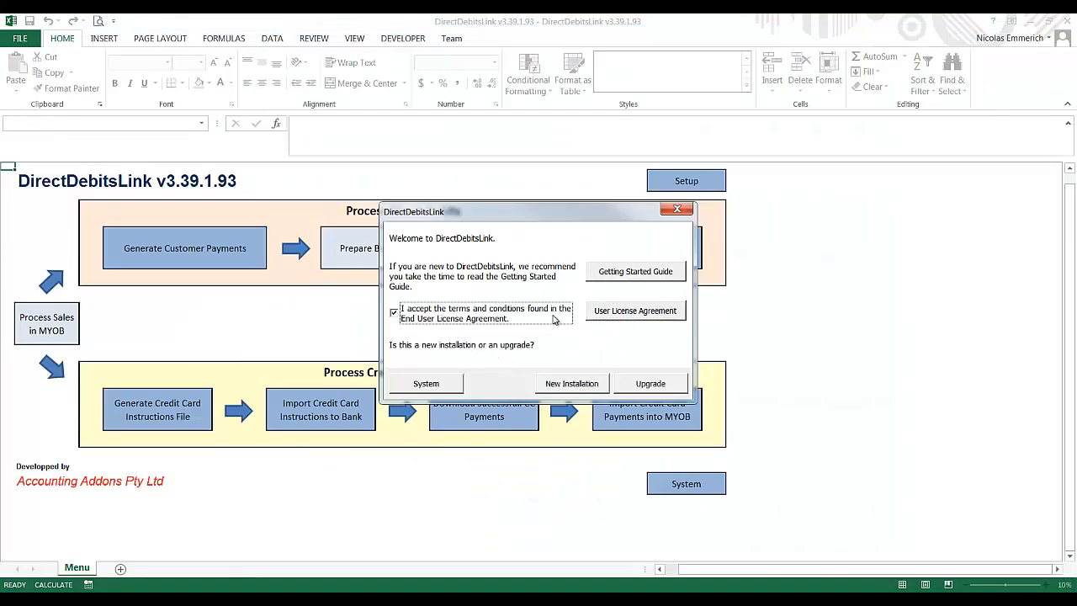
{"action": "left_click", "coordinate": [572, 384]}
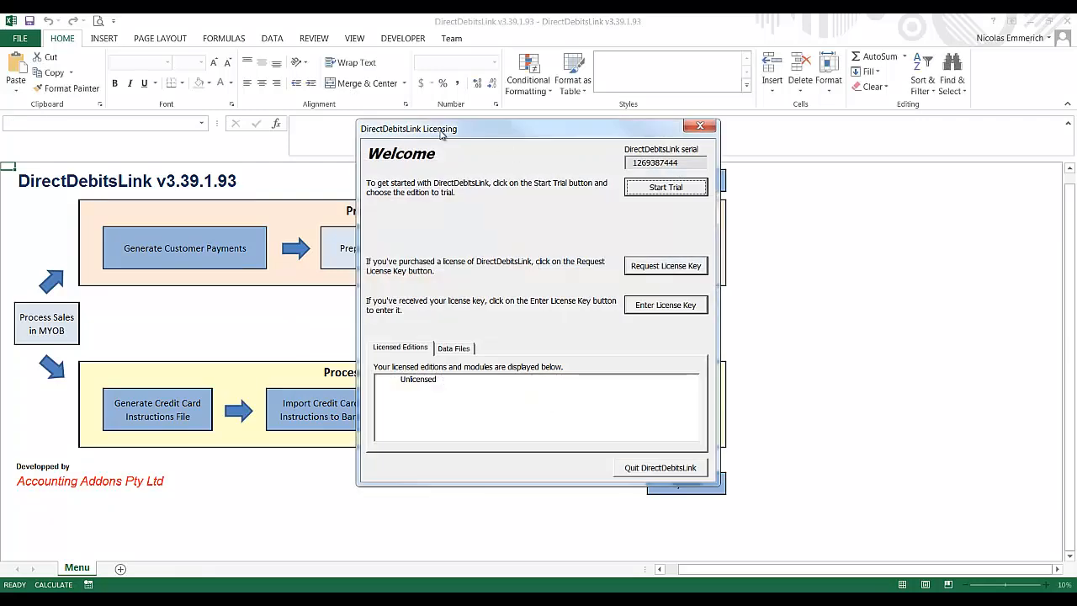
Step: Register the contact's name, company and phone, then confirm the 14-day Customer Payments trial
{"action": "left_click", "coordinate": [655, 193]}
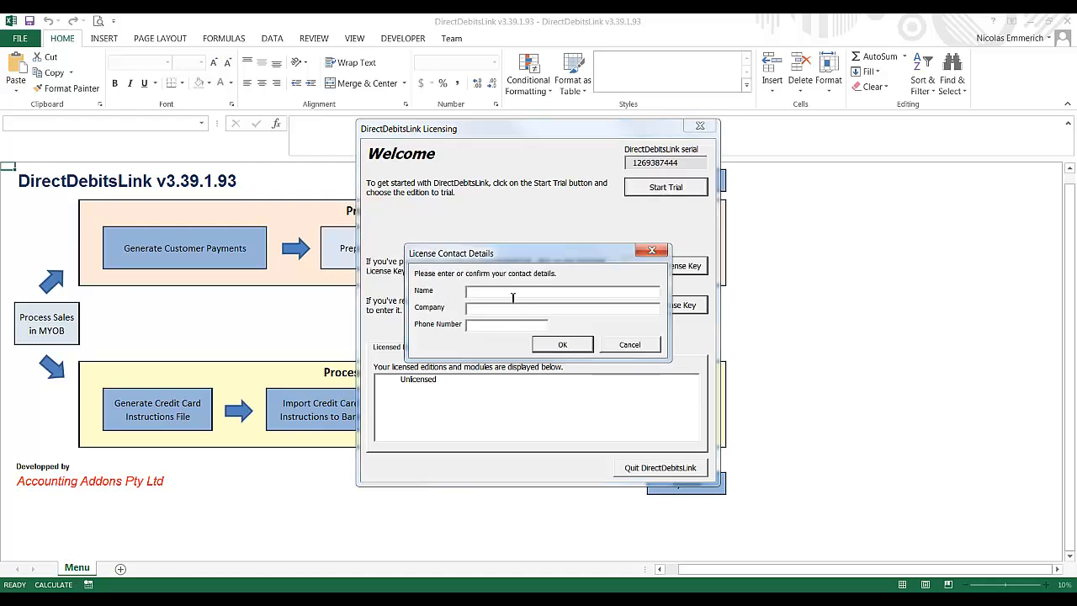
{"action": "type", "text": "nicolas"}
{"action": "key", "text": "BackSpace"}
{"action": "key", "text": "BackSpace"}
{"action": "key", "text": "BackSpace"}
{"action": "key", "text": "BackSpace"}
{"action": "key", "text": "BackSpace"}
{"action": "key", "text": "BackSpace"}
{"action": "key", "text": "BackSpace"}
{"action": "key", "text": "Tab"}
{"action": "type", "text": "Accounting Addons"}
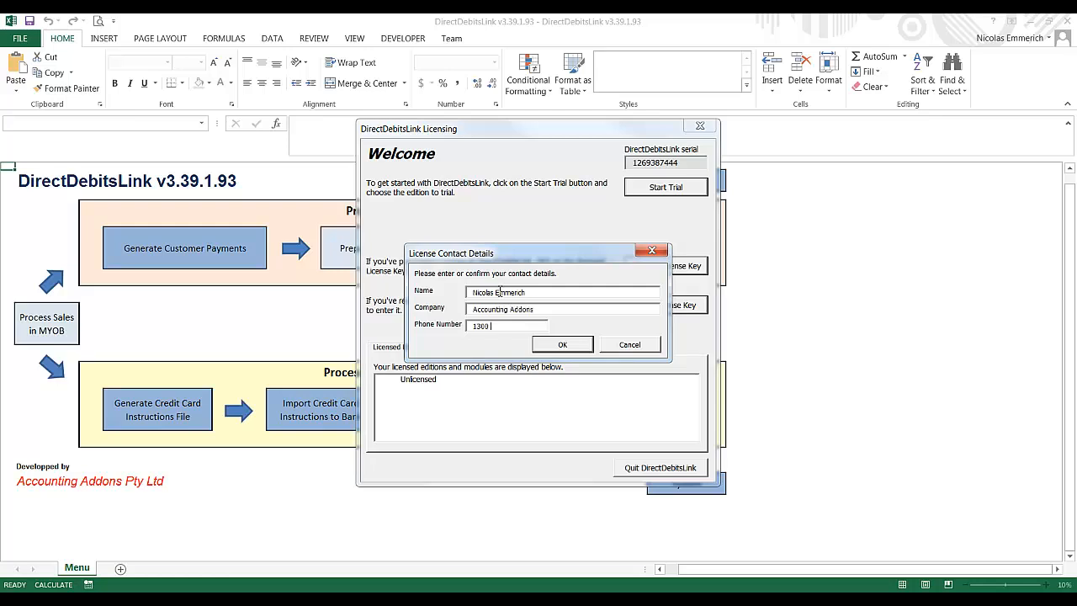
{"action": "left_click", "coordinate": [567, 345]}
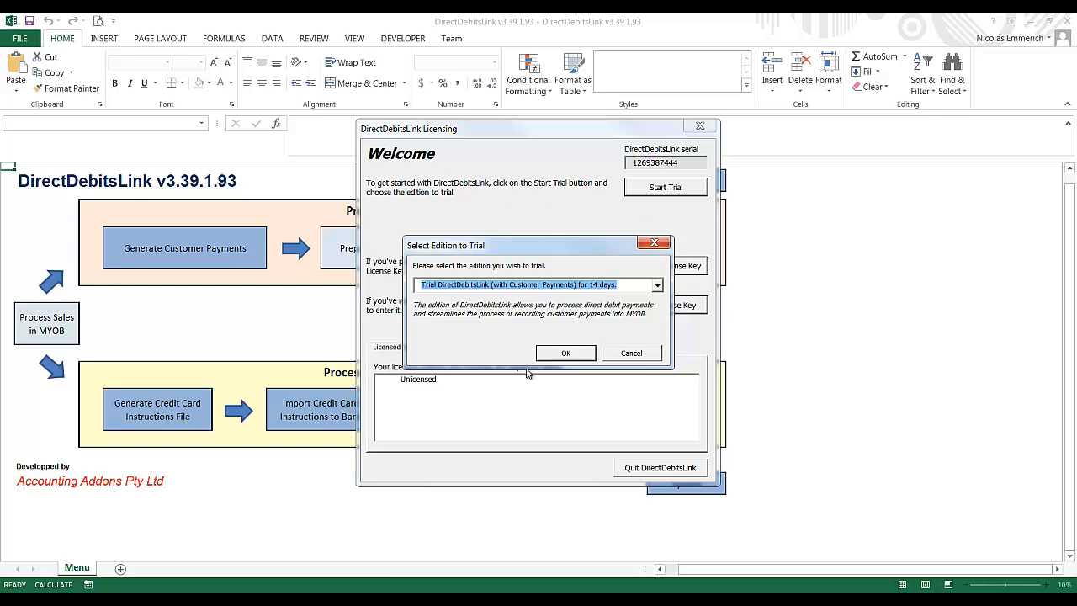
{"action": "left_click", "coordinate": [559, 352]}
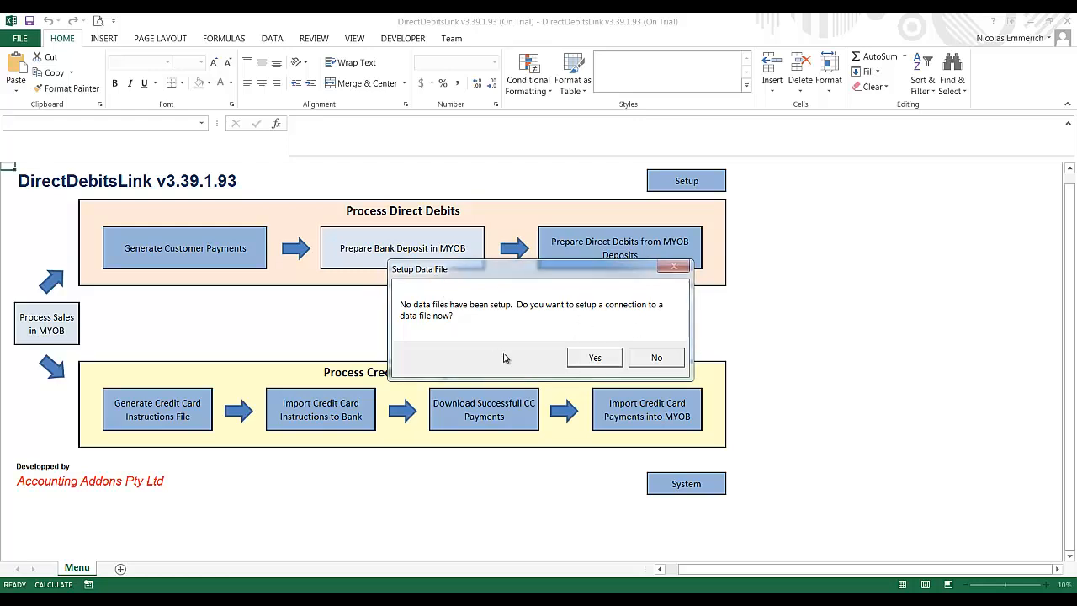
Step: Agree to set up a data file and enter company name Sample
{"action": "left_click", "coordinate": [595, 358]}
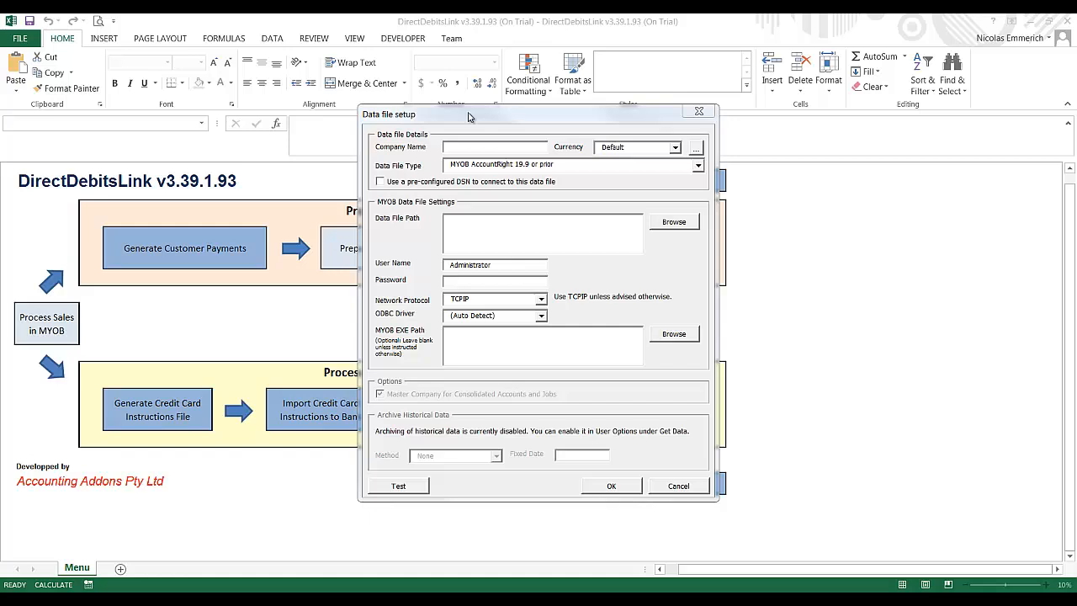
{"action": "left_click", "coordinate": [470, 149]}
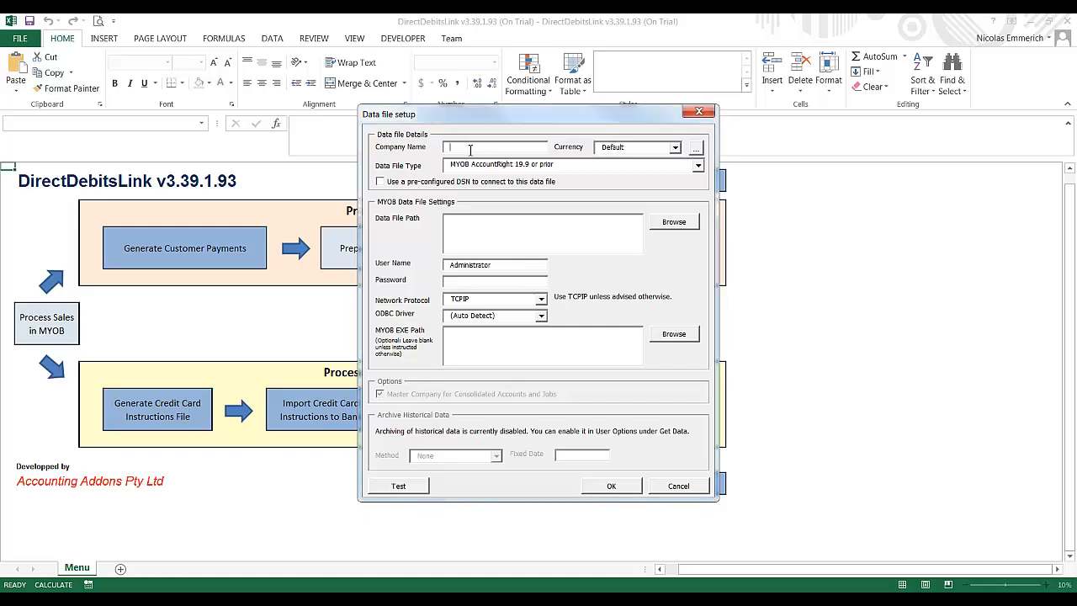
{"action": "type", "text": "Sample"}
{"action": "key", "text": "Tab"}
Step: Select Demo Data Files\MYOB DirectDebitsLink\CLEARWATER 19.7.myo as the data file
{"action": "left_click", "coordinate": [683, 219]}
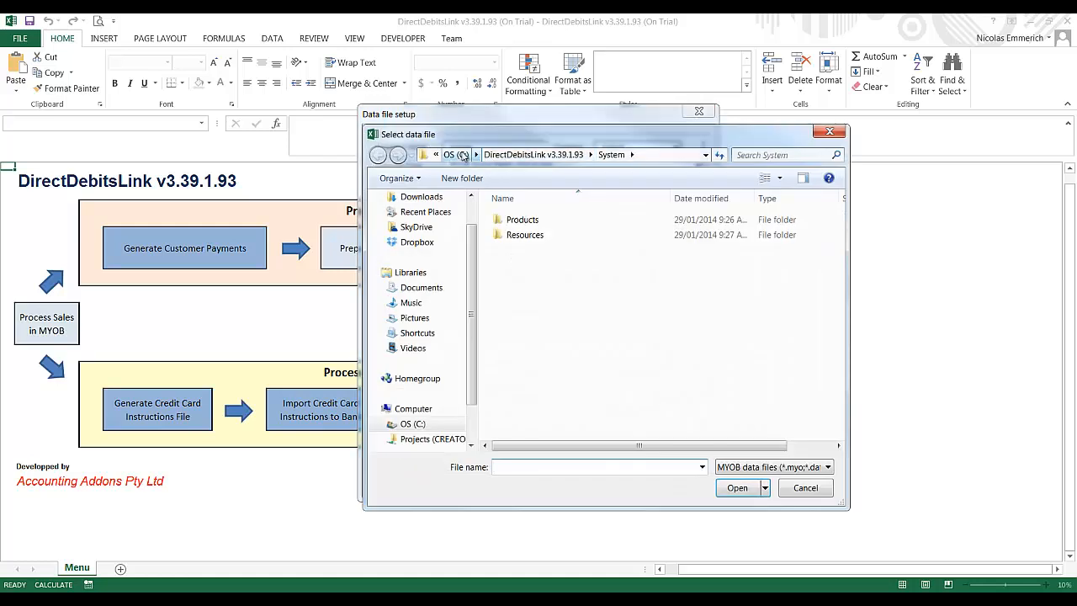
{"action": "left_click", "coordinate": [458, 156]}
{"action": "double_click", "coordinate": [564, 376]}
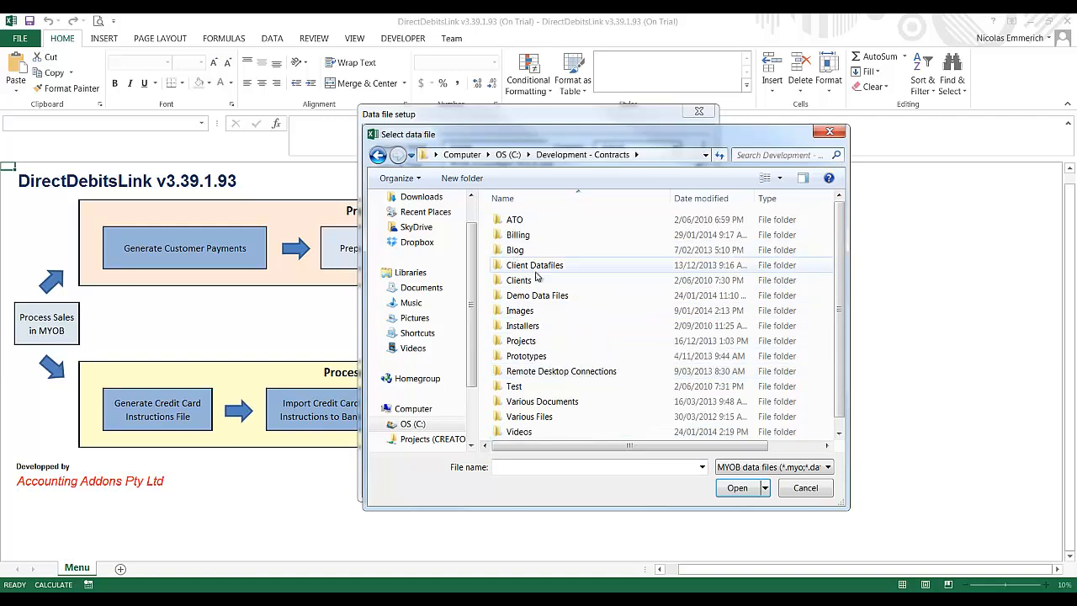
{"action": "double_click", "coordinate": [542, 299]}
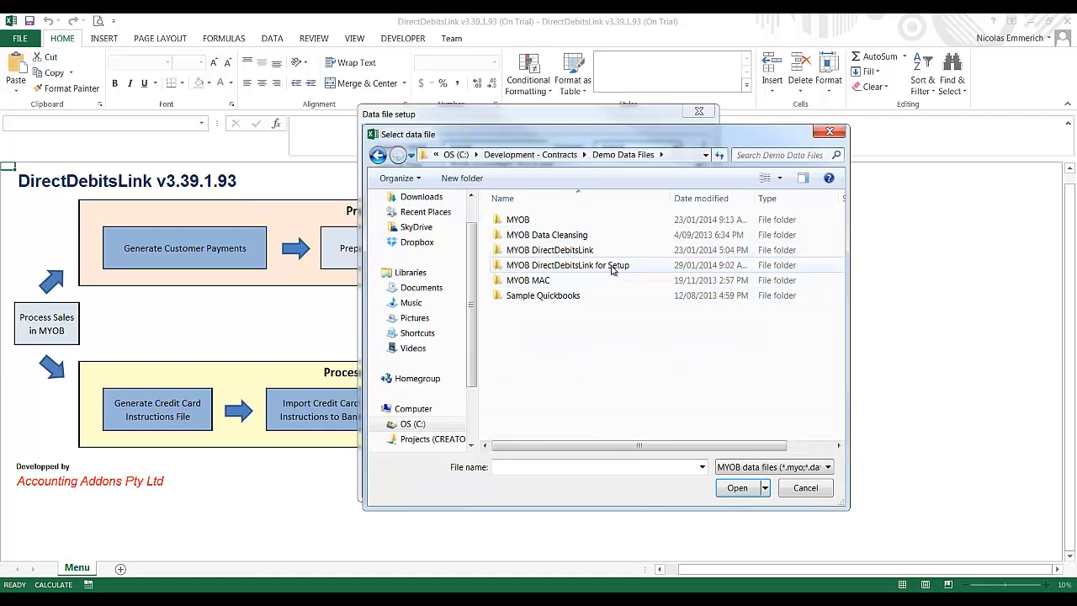
{"action": "double_click", "coordinate": [570, 252]}
{"action": "left_click", "coordinate": [553, 224]}
{"action": "double_click", "coordinate": [553, 224]}
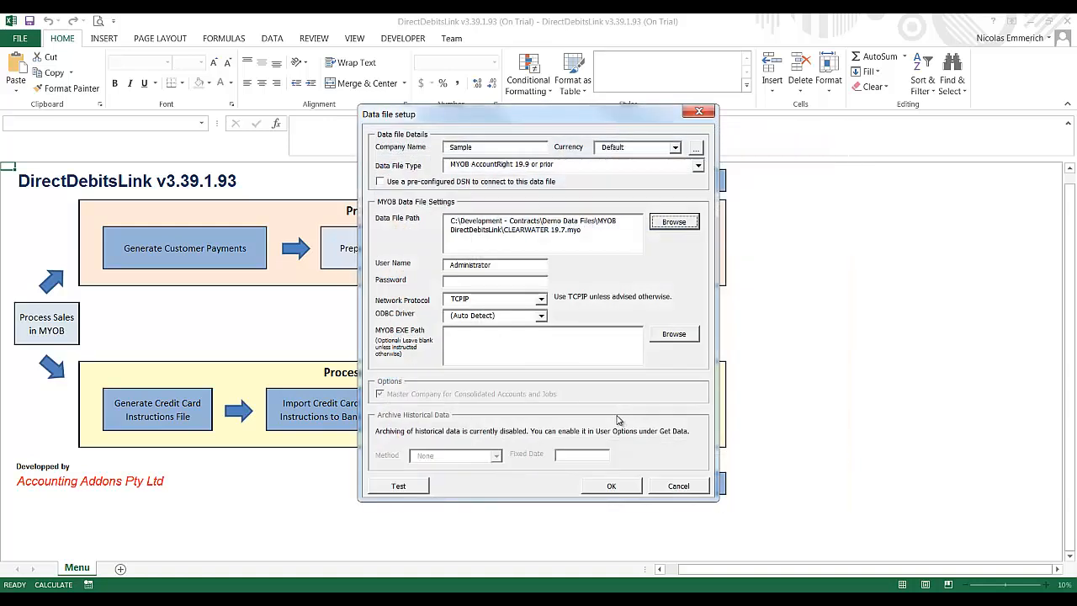
Step: Set the MYOB program to Program Files (x86)\MYOB\MYOB AccountRight Enterprise v19.7\Myobp.exe and save the setup
{"action": "left_click", "coordinate": [471, 266]}
{"action": "left_click", "coordinate": [493, 282]}
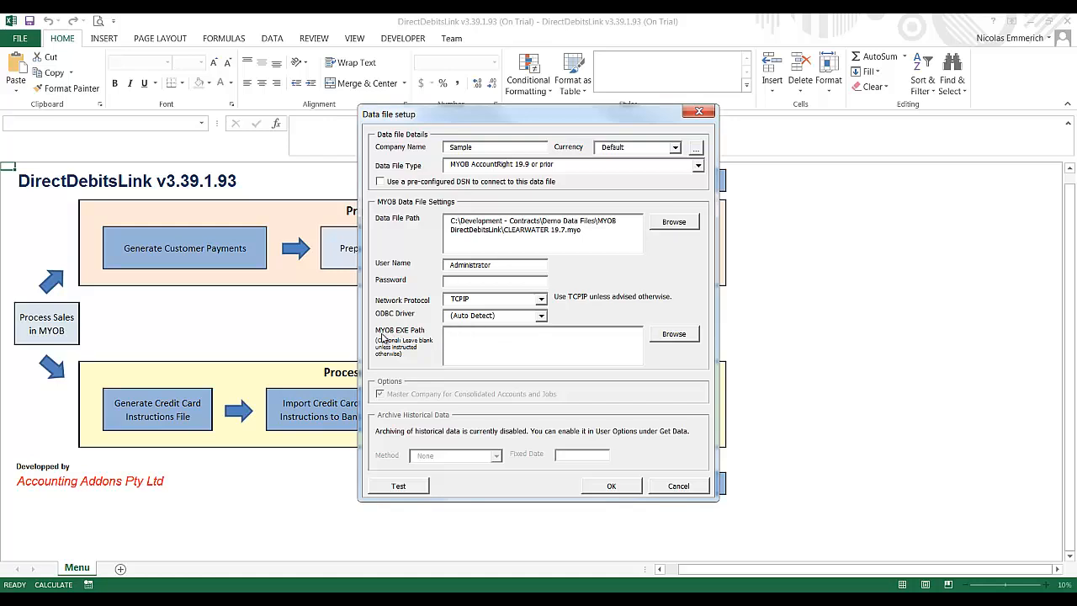
{"action": "left_click", "coordinate": [674, 334]}
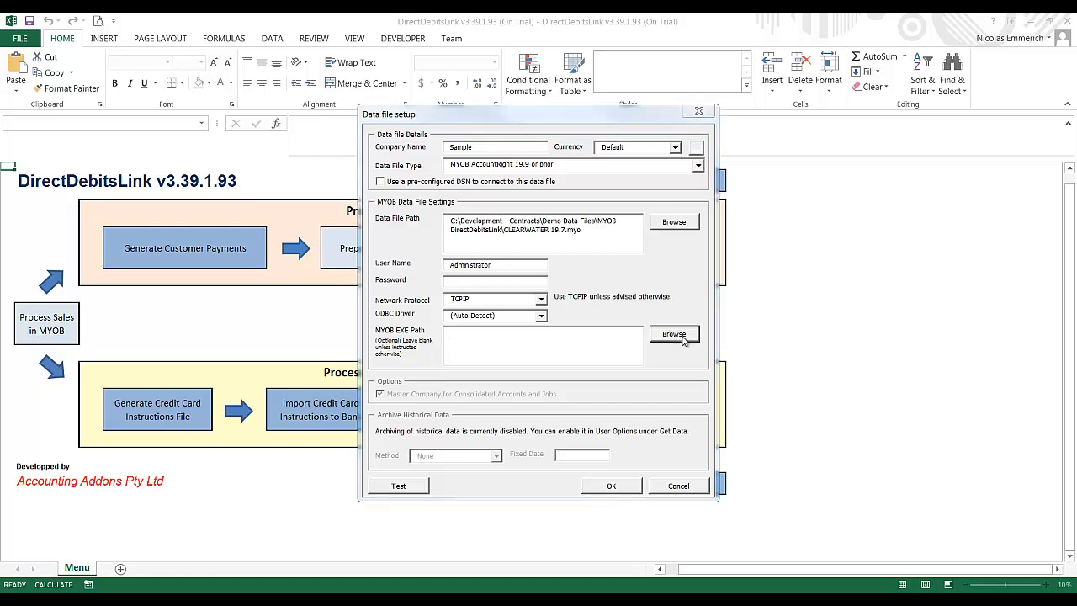
{"action": "left_click", "coordinate": [463, 153]}
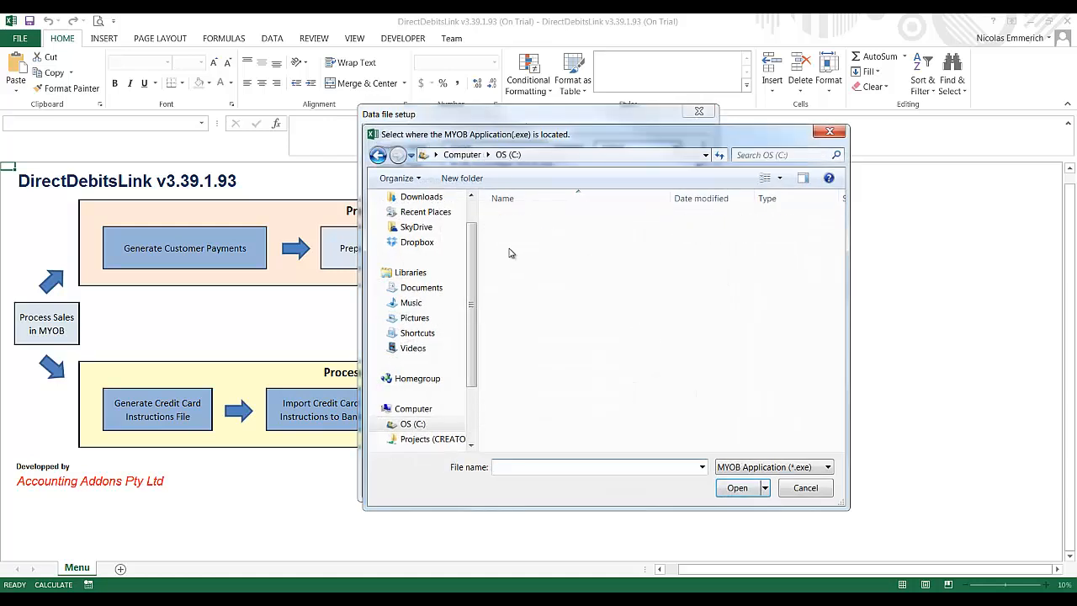
{"action": "left_click", "coordinate": [839, 309]}
{"action": "scroll", "coordinate": [540, 373], "scroll_direction": "down", "scroll_amount": 5}
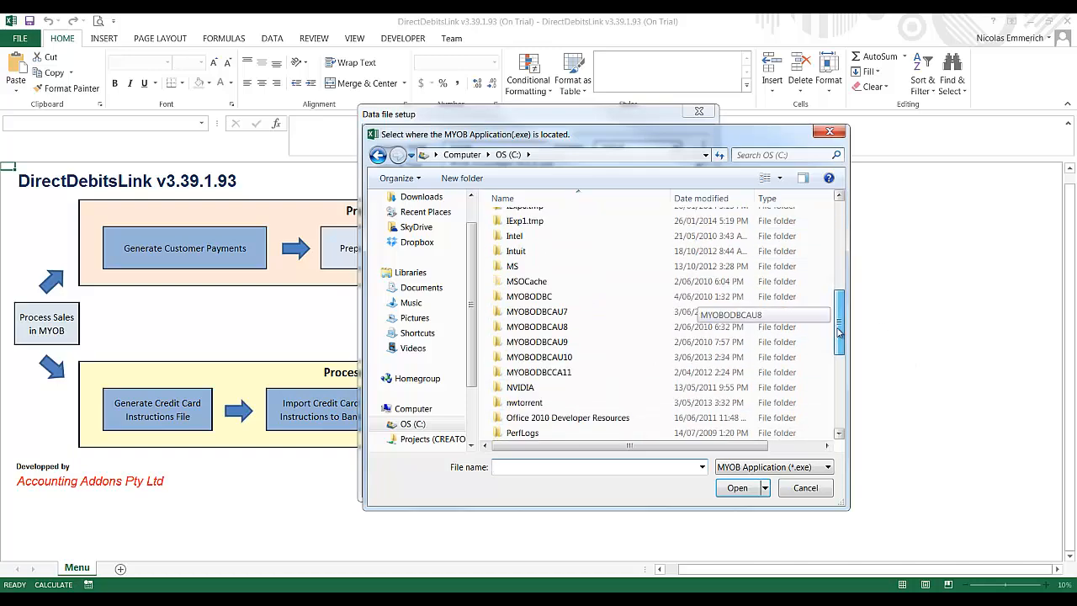
{"action": "double_click", "coordinate": [542, 359]}
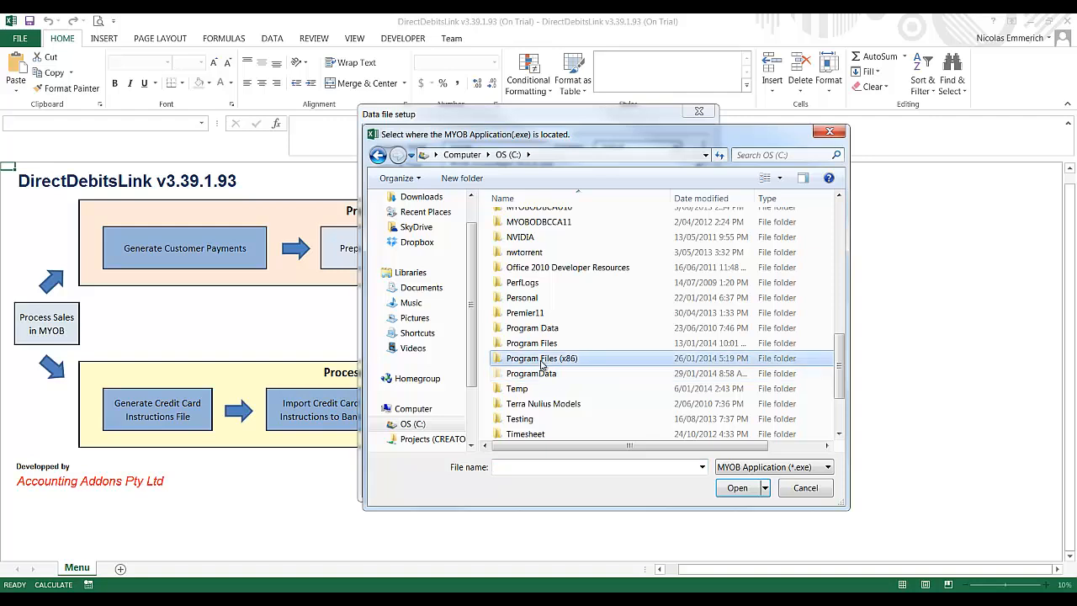
{"action": "left_click", "coordinate": [660, 445]}
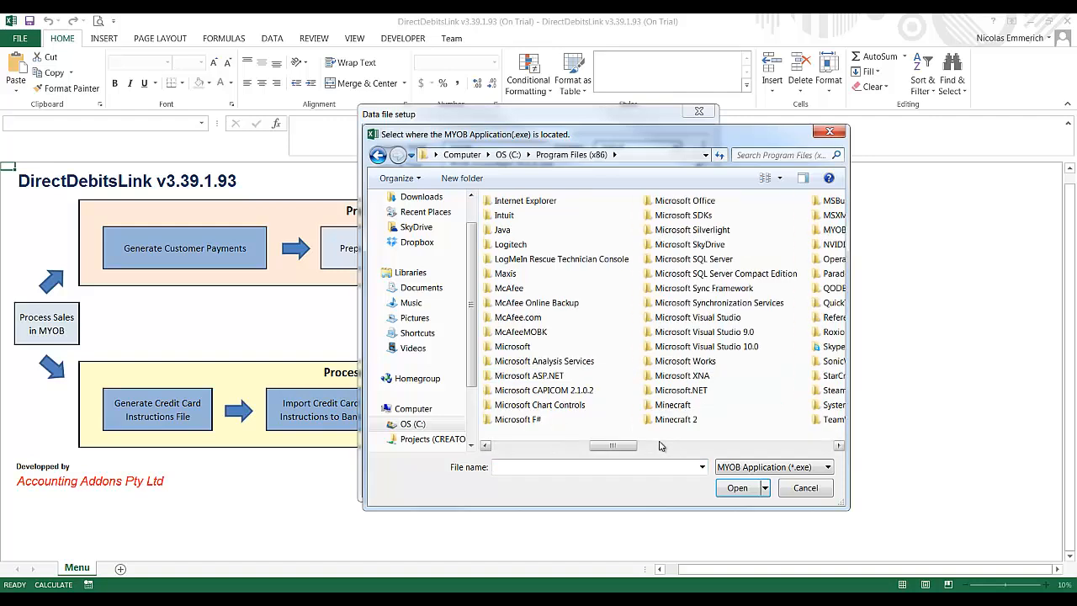
{"action": "left_click", "coordinate": [661, 447]}
{"action": "double_click", "coordinate": [508, 229]}
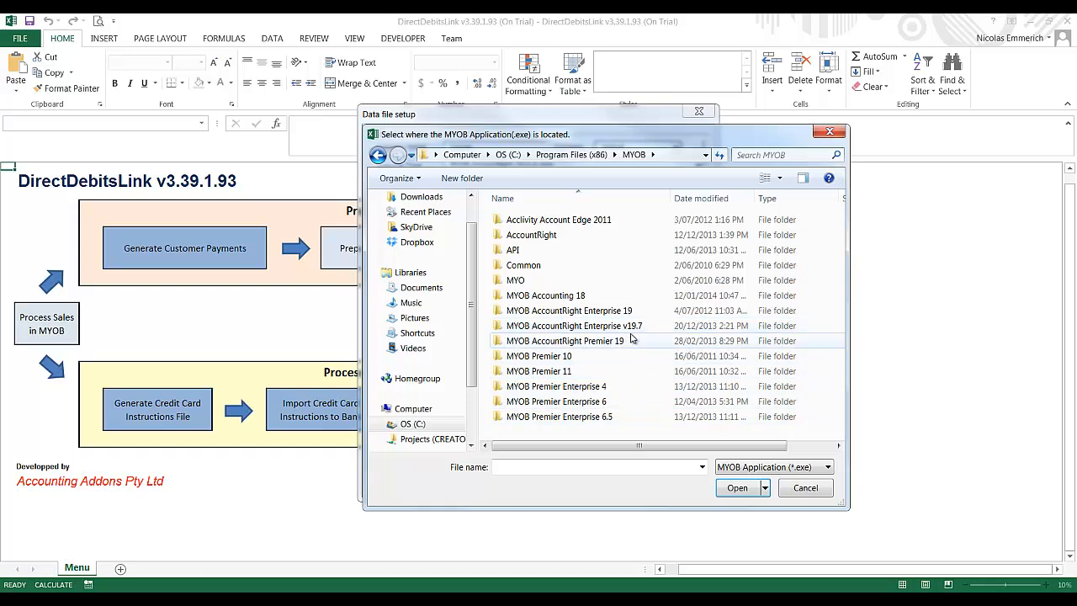
{"action": "double_click", "coordinate": [546, 326]}
{"action": "double_click", "coordinate": [530, 402]}
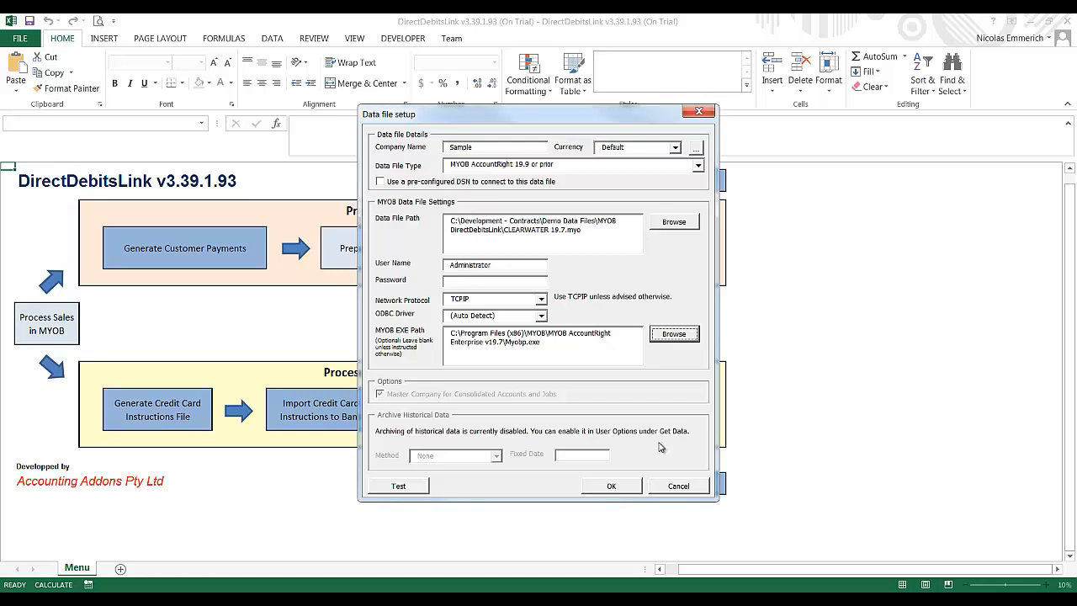
{"action": "left_click", "coordinate": [612, 486]}
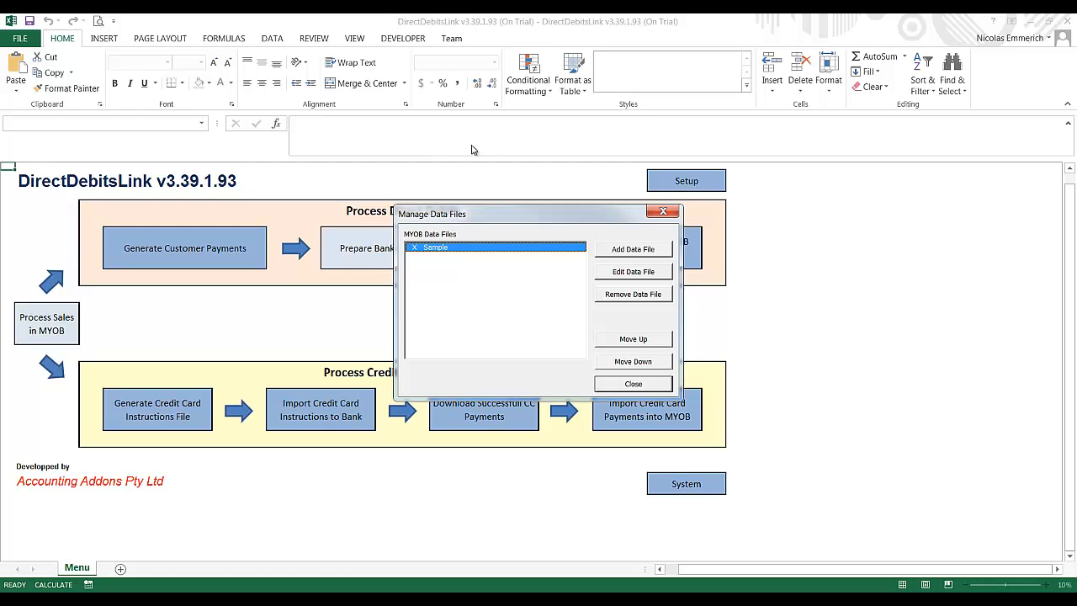
Step: Close Manage Data Files and run a Full Get Data from the Sample file
{"action": "left_click", "coordinate": [646, 385]}
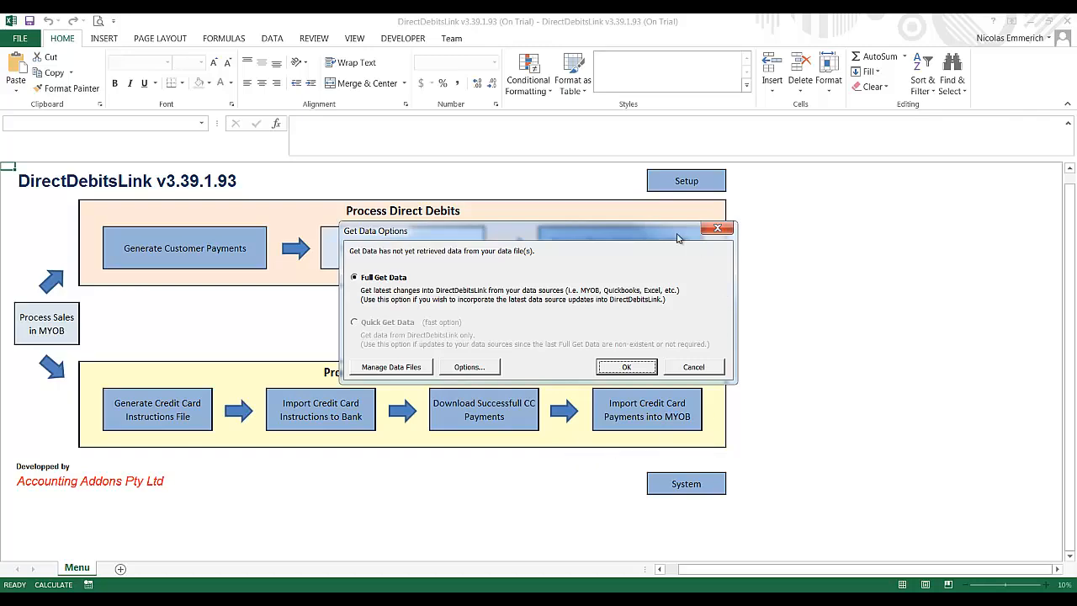
{"action": "left_click", "coordinate": [637, 373]}
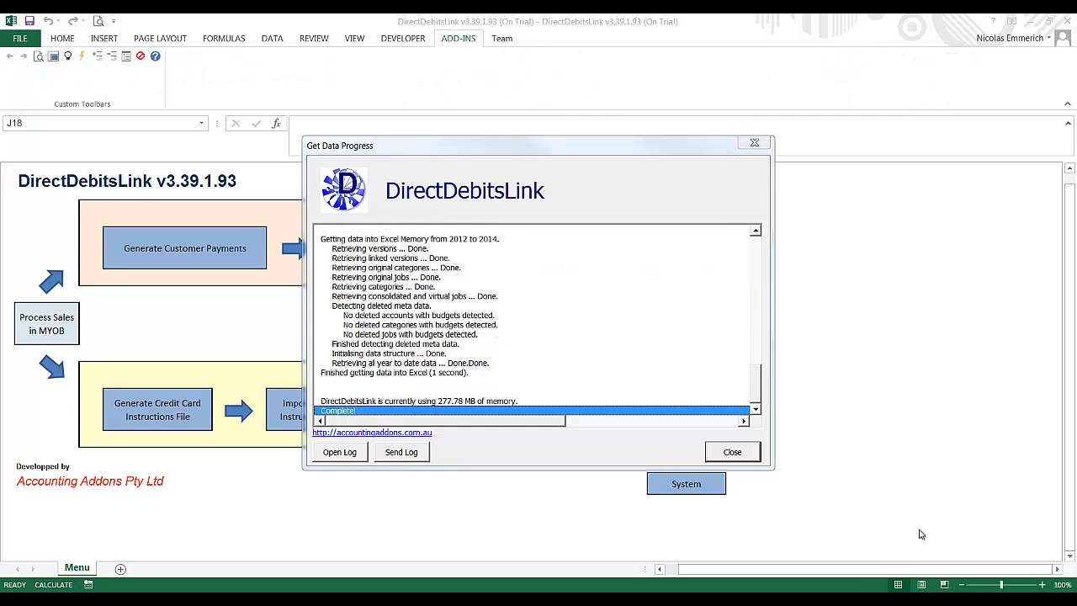
Step: Close the Get Data Progress report and open Prepare Direct Debits from MYOB Deposits
{"action": "left_click", "coordinate": [721, 450]}
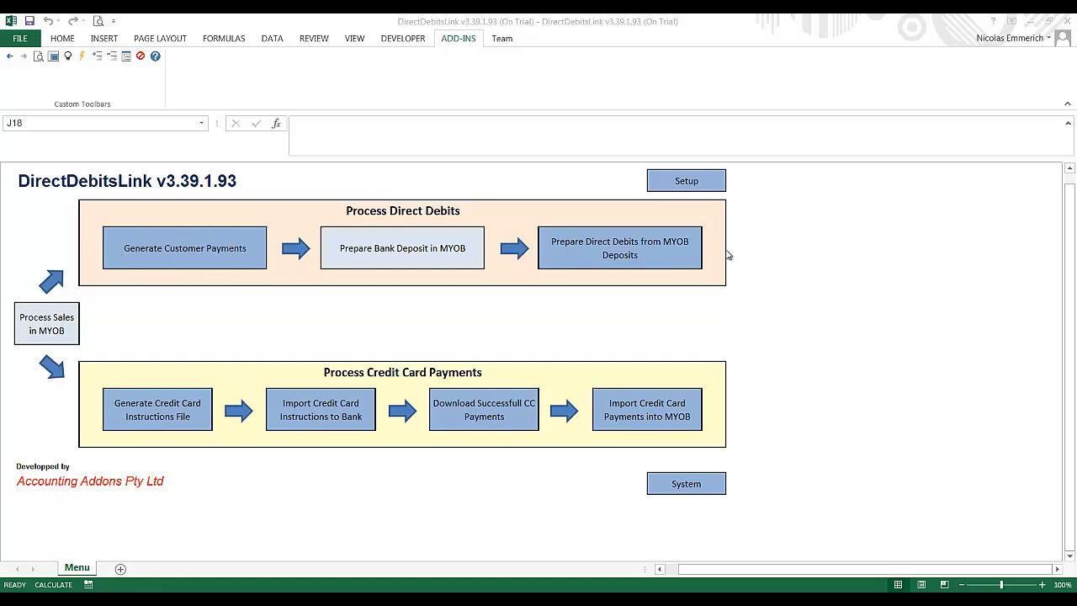
{"action": "left_click", "coordinate": [624, 247]}
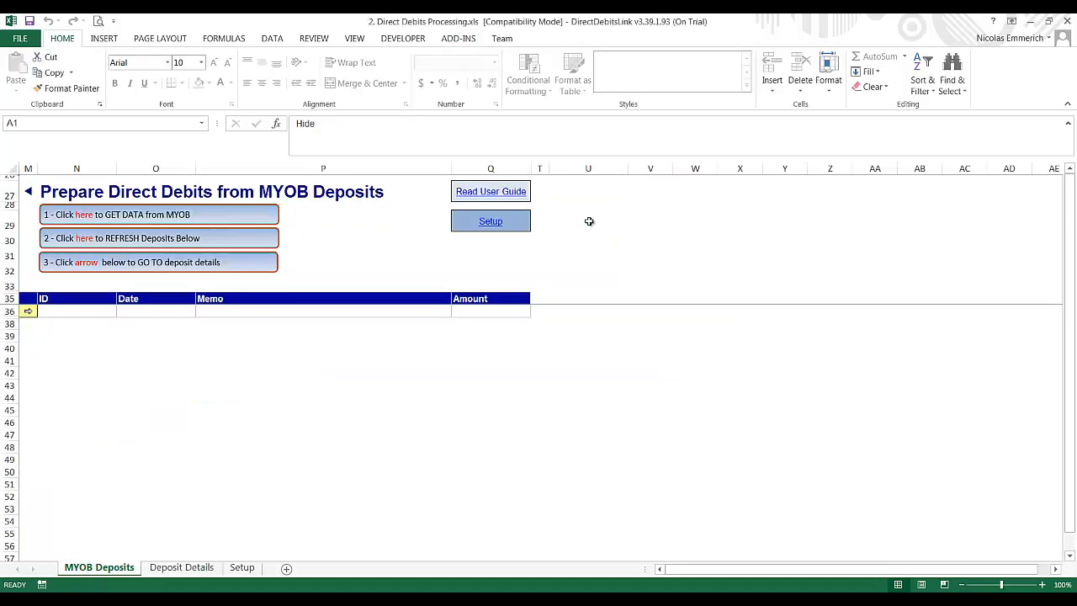
Step: Switch from the MYOB Deposits sheet to the Setup sheet
{"action": "left_click", "coordinate": [488, 223]}
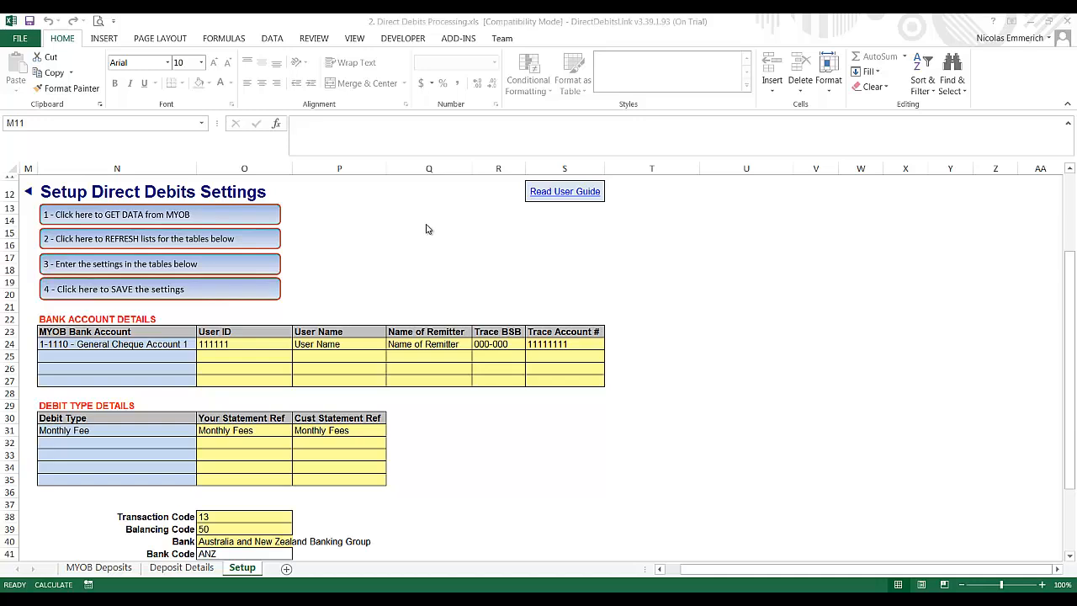
Step: Run a full Get Data again, refresh the setup lists, and select cell N24
{"action": "left_click", "coordinate": [210, 219]}
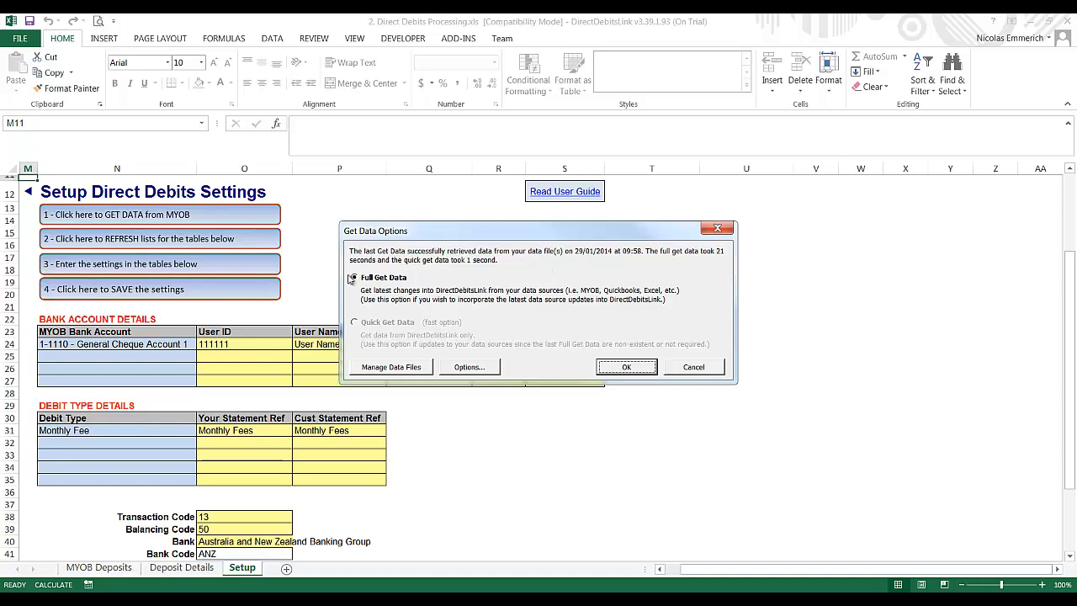
{"action": "left_click", "coordinate": [610, 370]}
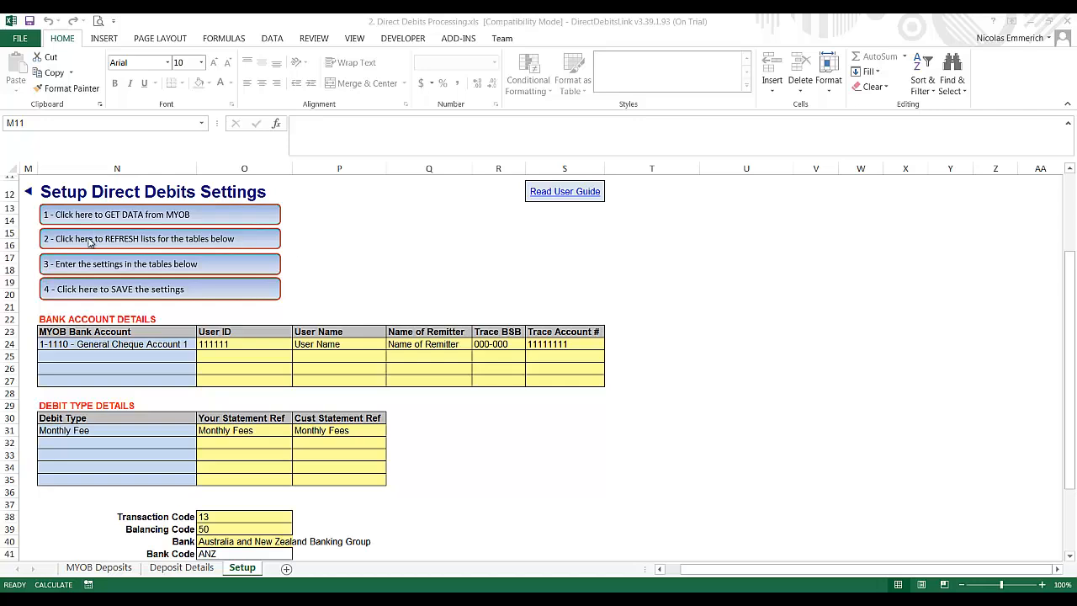
{"action": "left_click", "coordinate": [119, 241]}
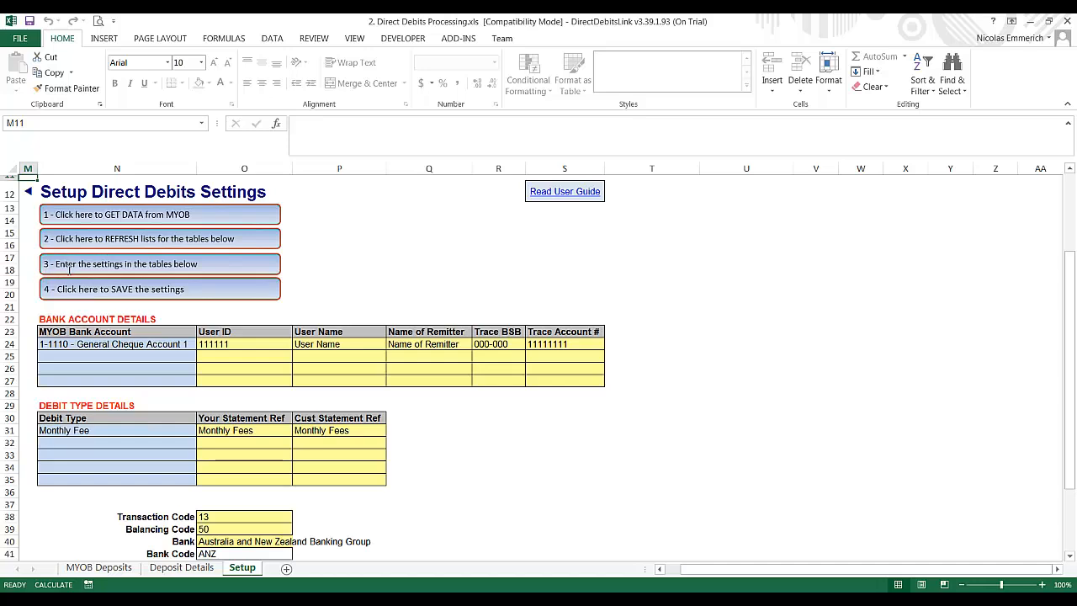
{"action": "left_click", "coordinate": [156, 345]}
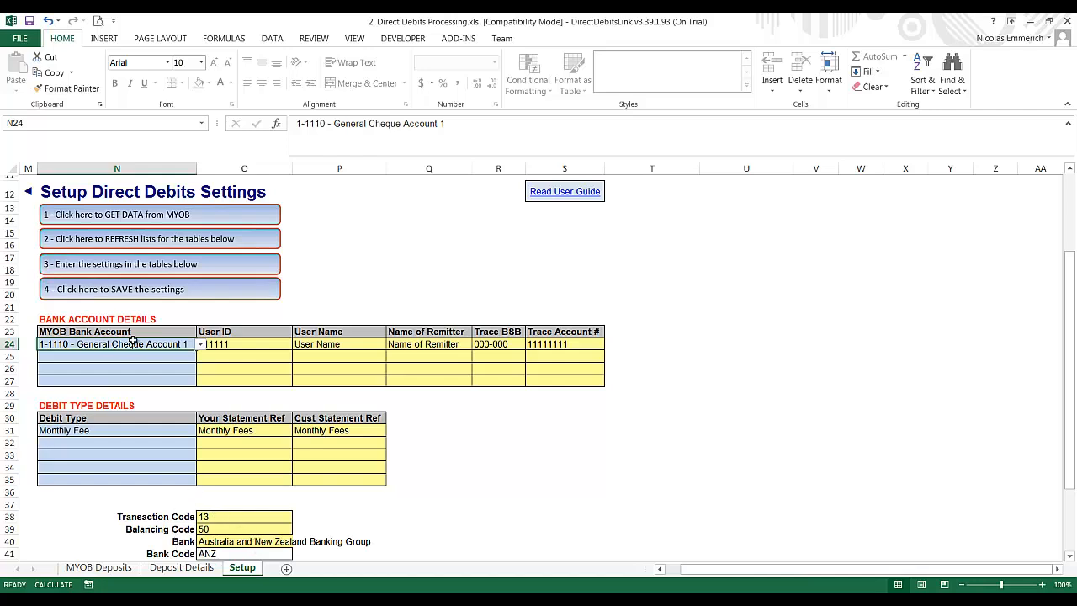
{"action": "left_click", "coordinate": [200, 344]}
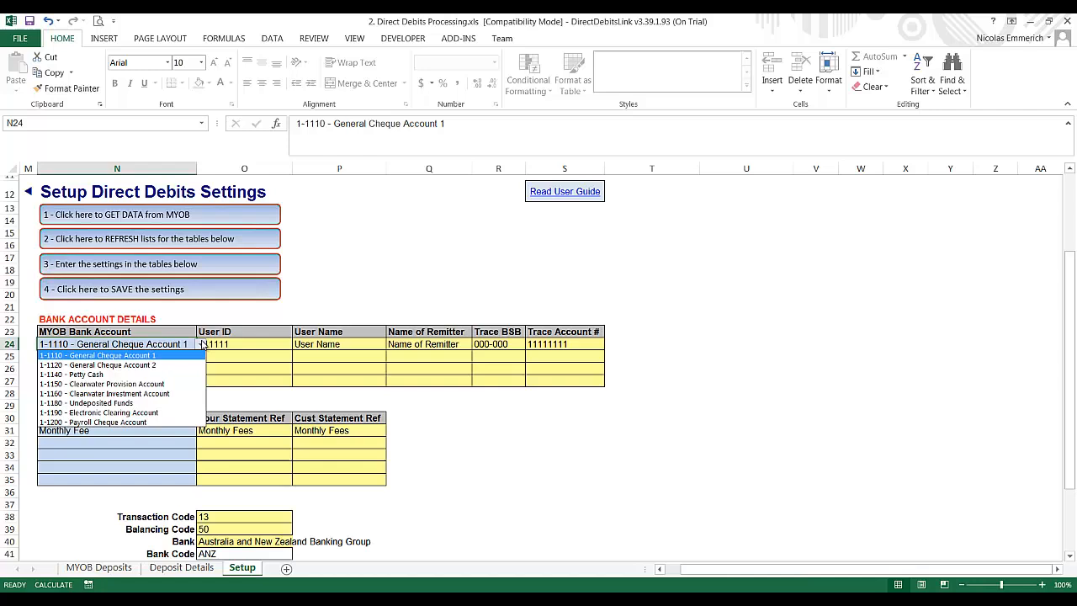
{"action": "left_click", "coordinate": [96, 360]}
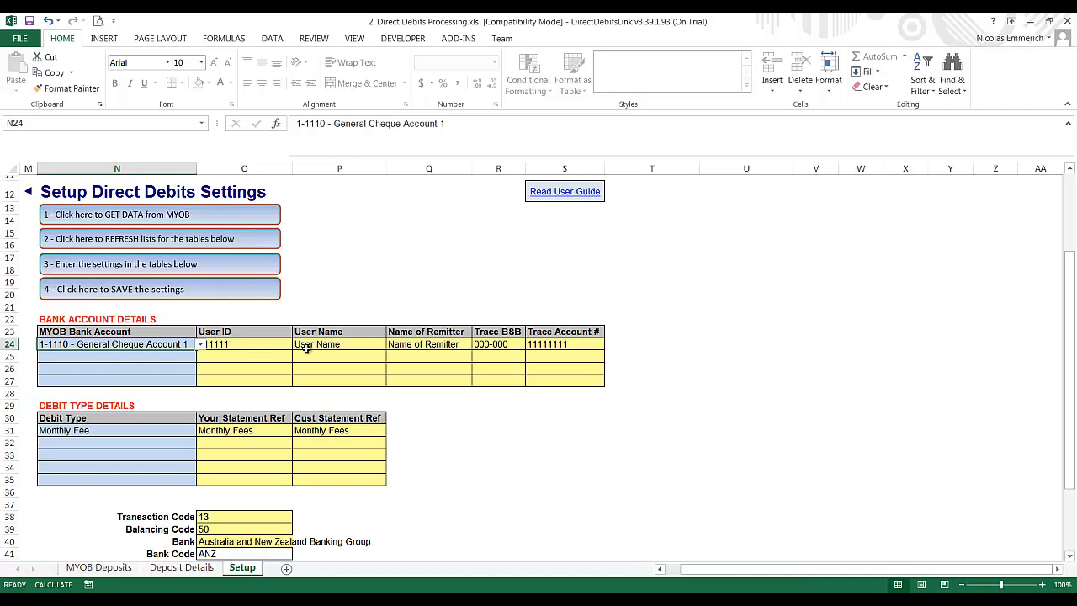
{"action": "left_click", "coordinate": [339, 347]}
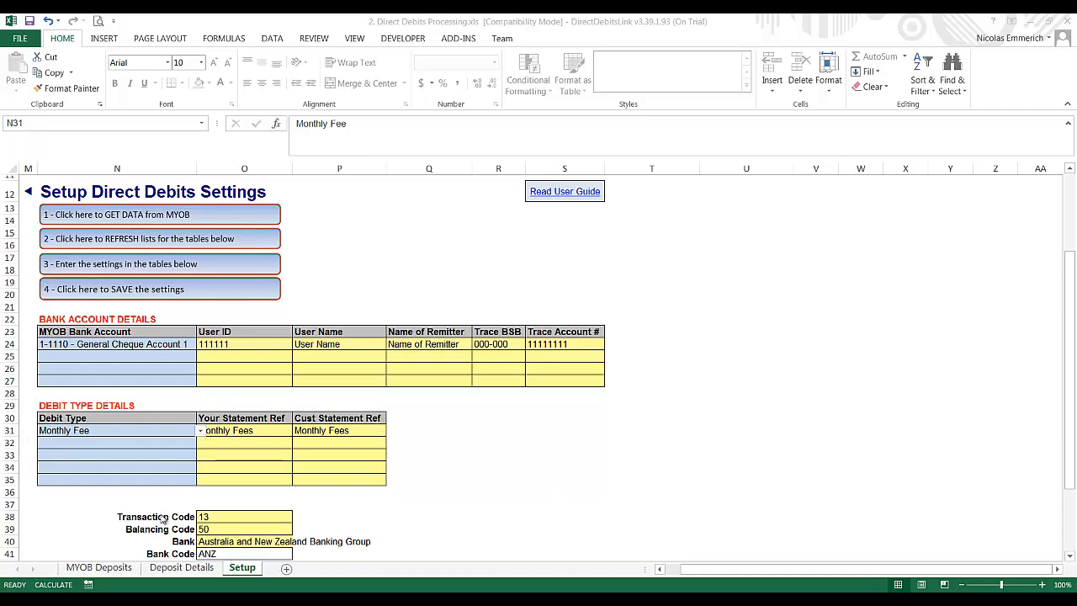
Step: Pick Westpac (bank code WBC) from the Bank dropdown in cell O40 and save the Setup sheet settings
{"action": "left_click", "coordinate": [214, 521]}
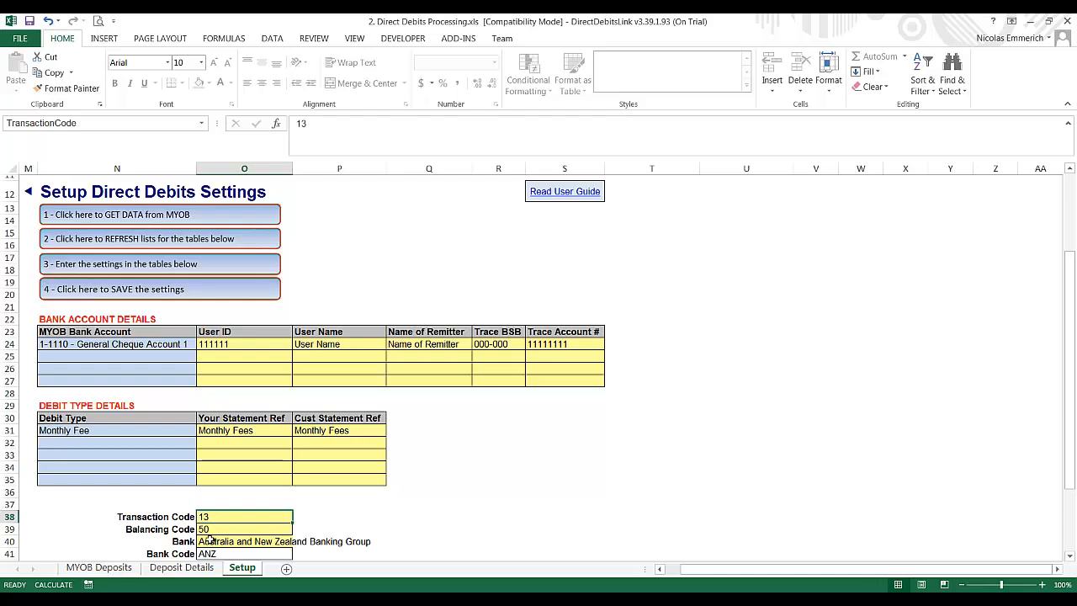
{"action": "left_click", "coordinate": [209, 541]}
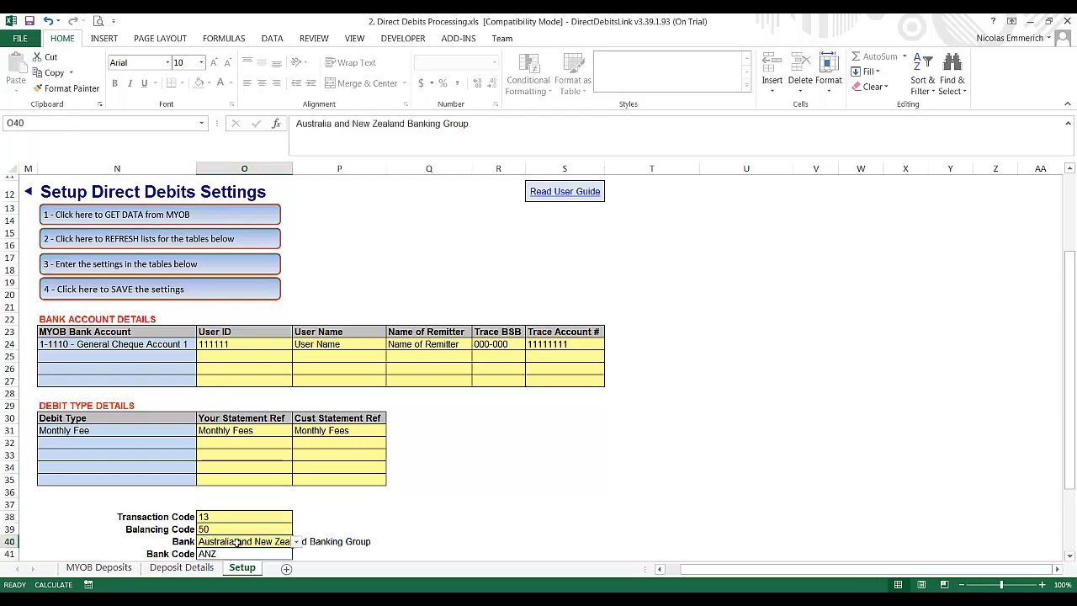
{"action": "left_click", "coordinate": [297, 542]}
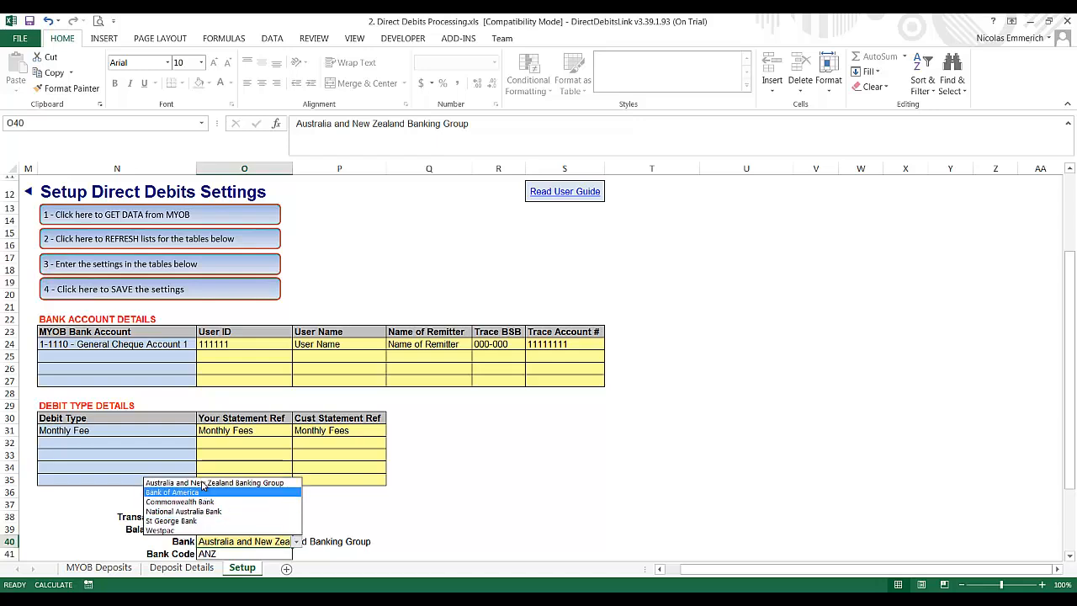
{"action": "left_click", "coordinate": [186, 531]}
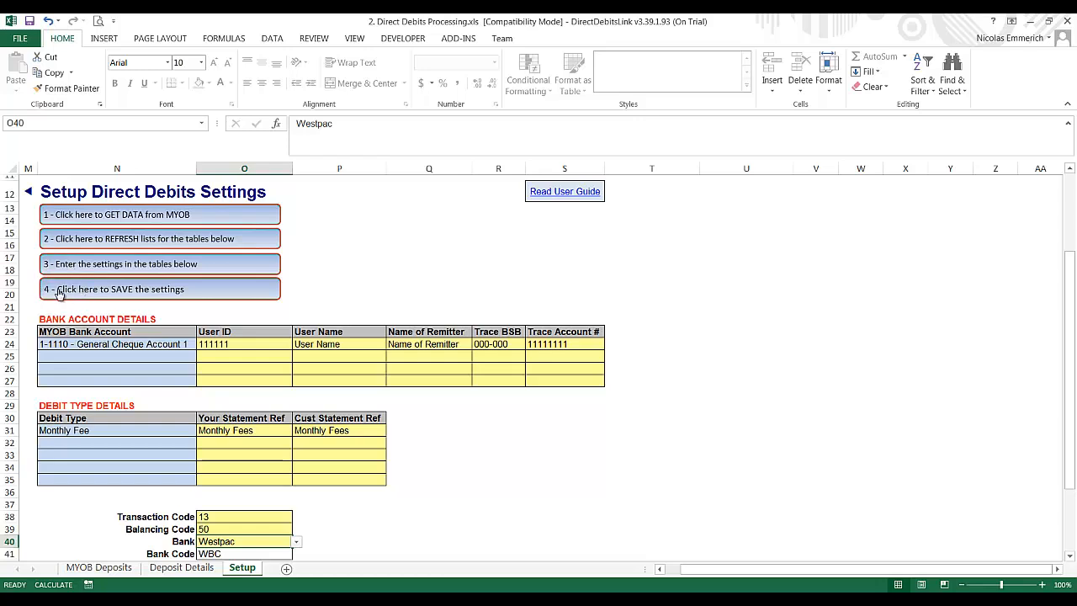
{"action": "left_click", "coordinate": [177, 289]}
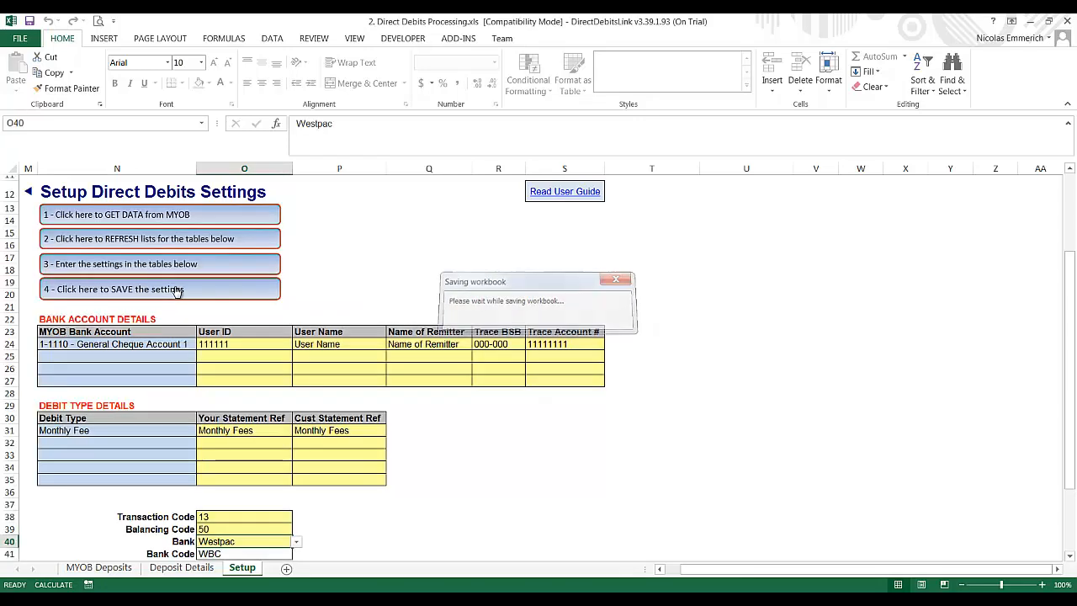